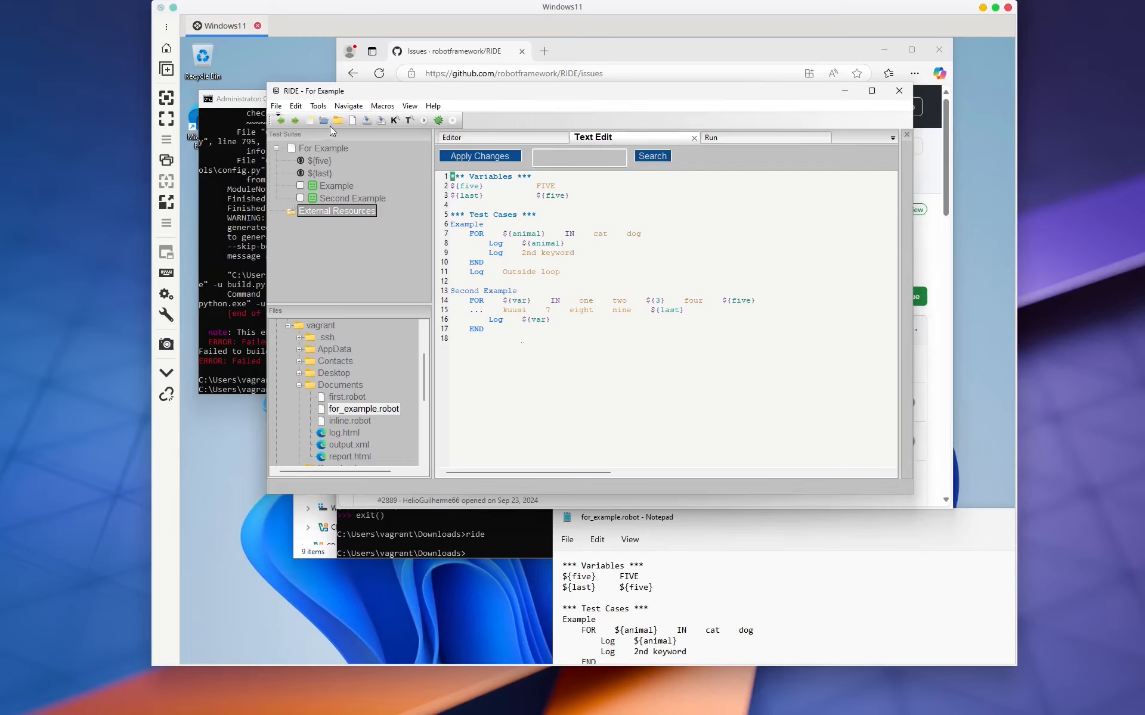
Step: Create a RIDE desktop shortcut from the Tools menu
click(316, 108)
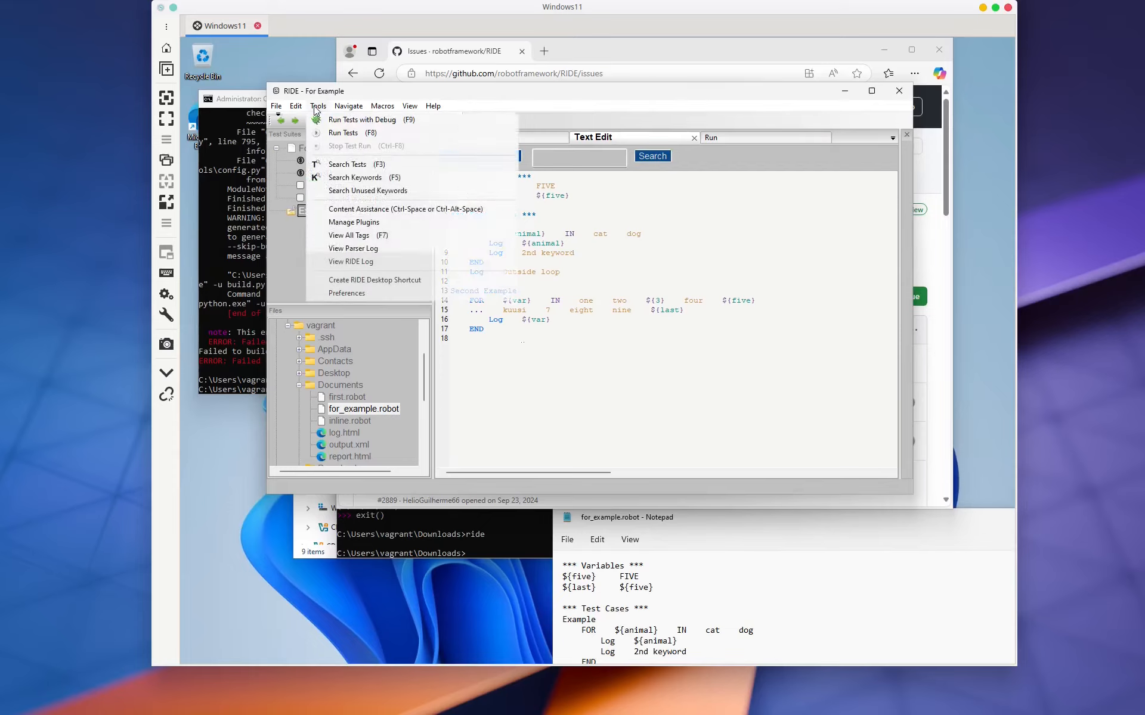
click(365, 280)
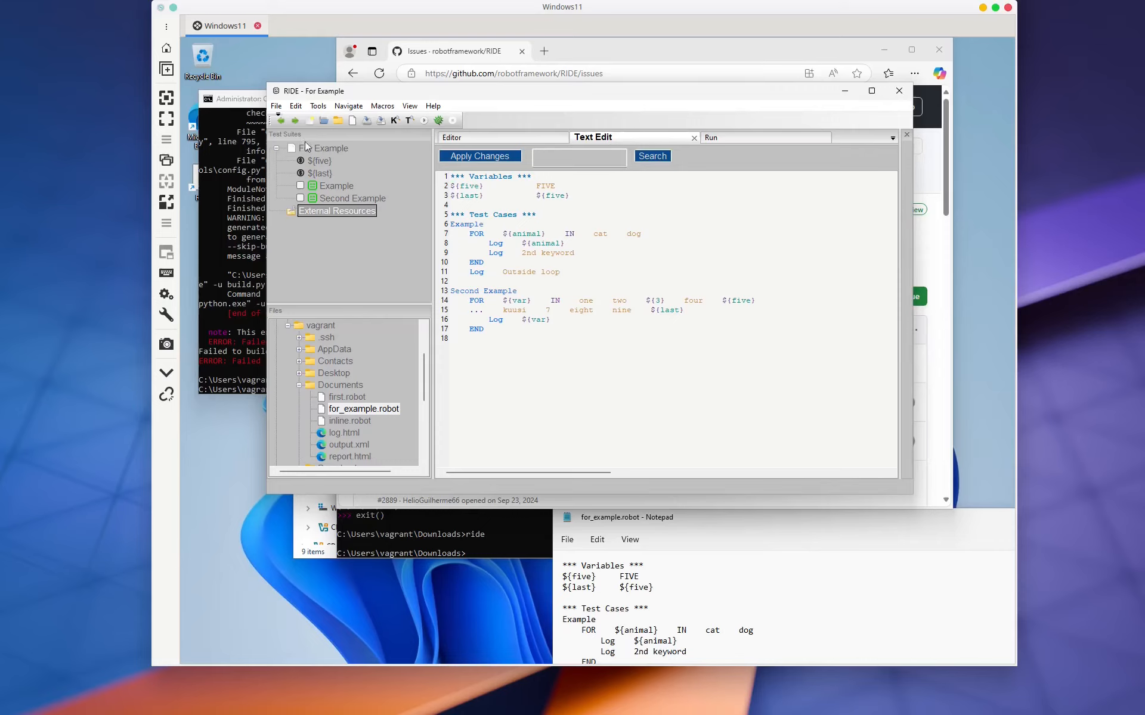
Step: Open the File menu, dismiss it, click into editor line 18, then reopen File
click(276, 107)
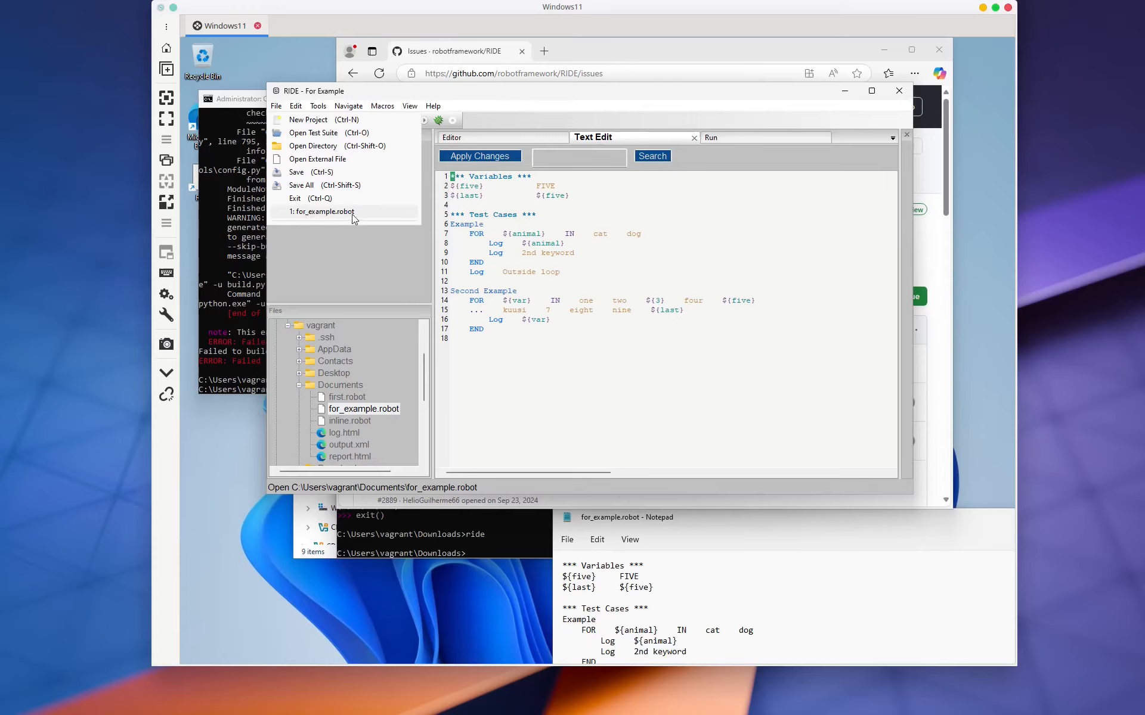
click(484, 385)
click(493, 336)
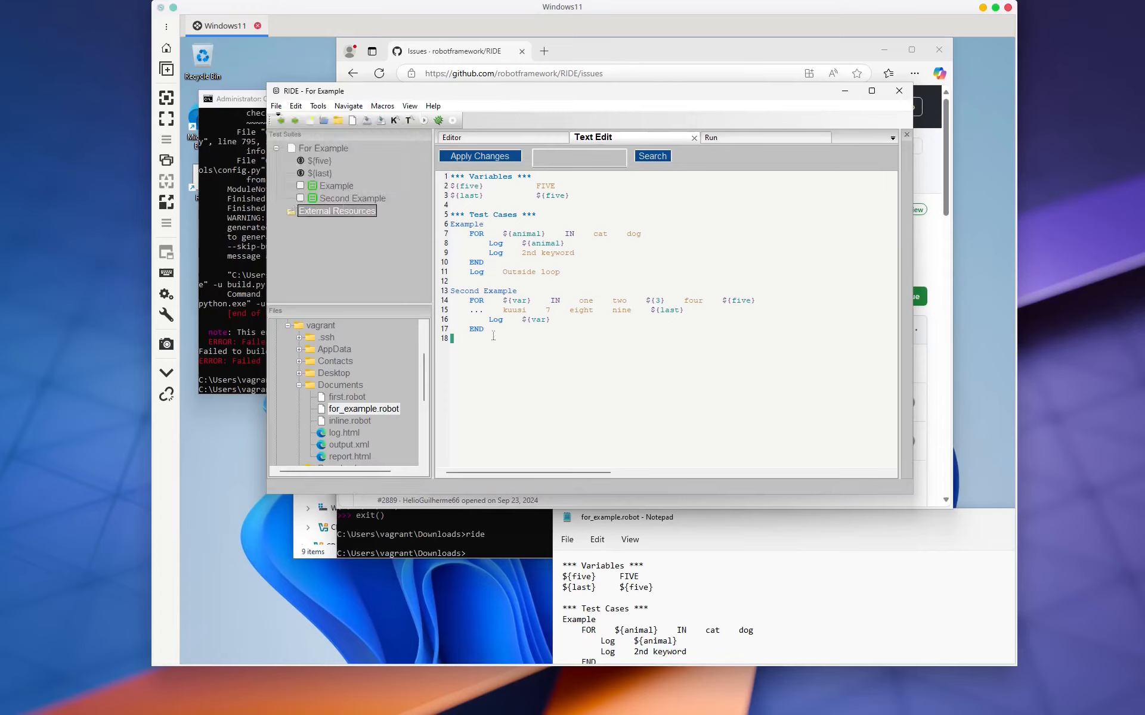
click(276, 107)
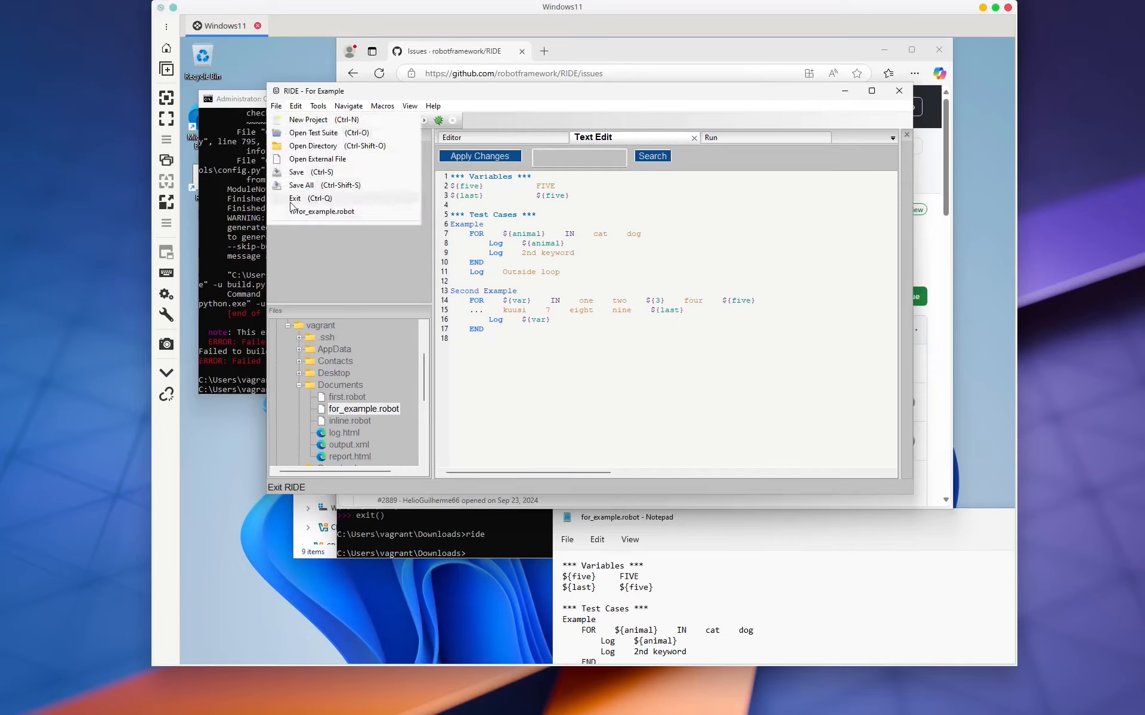
Step: Exit RIDE via File > Exit
click(327, 202)
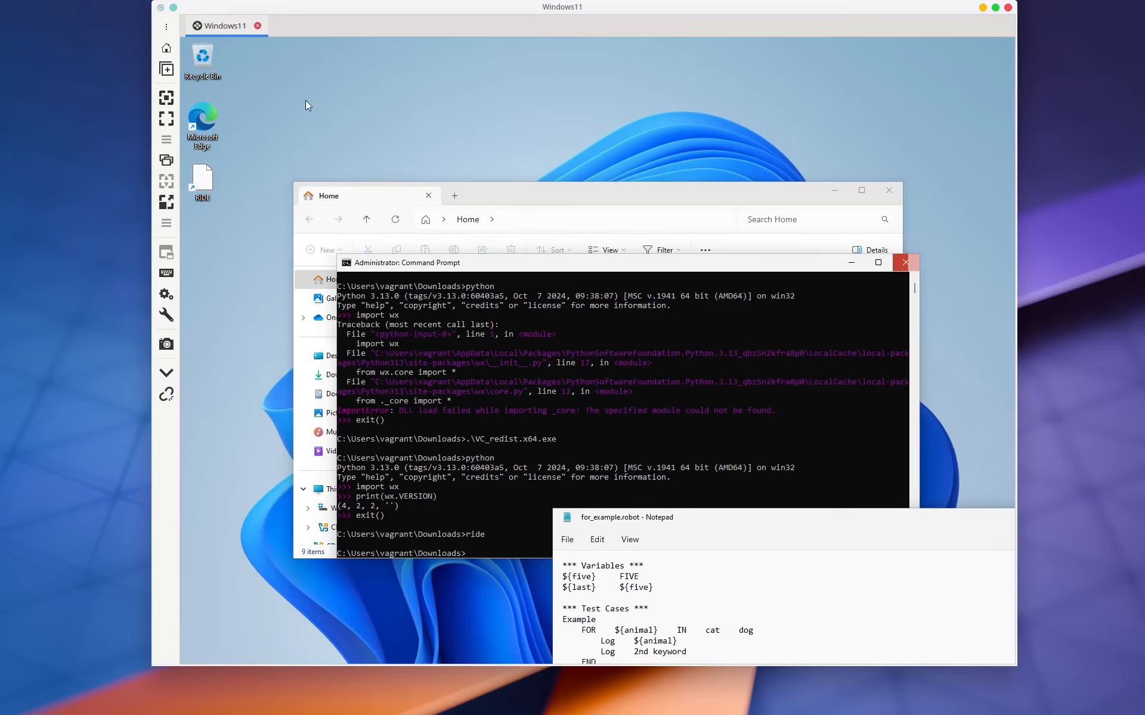
Step: Close the Command Prompt and File Explorer, and move Notepad up and left
click(905, 262)
click(888, 190)
drag(727, 520, 515, 384)
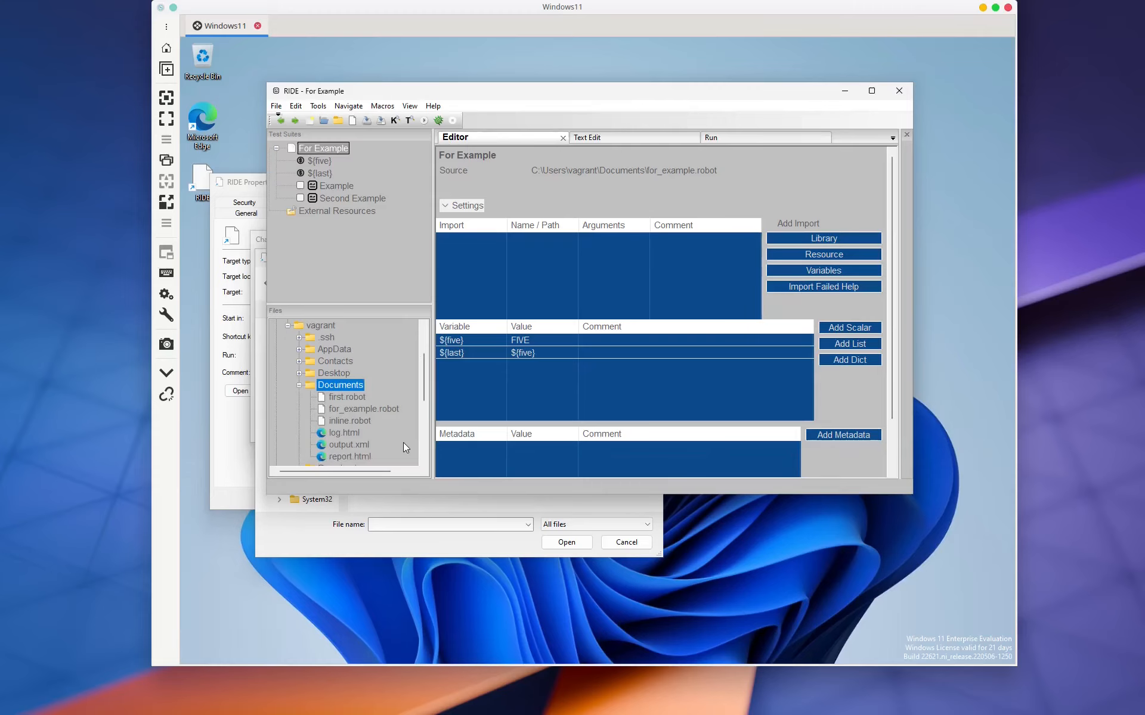
Step: Load inline.robot as the suite, then bring up the Open Directory chooser with Ctrl+Shift+O
key(Down)
key(Down)
key(Down)
key(Return)
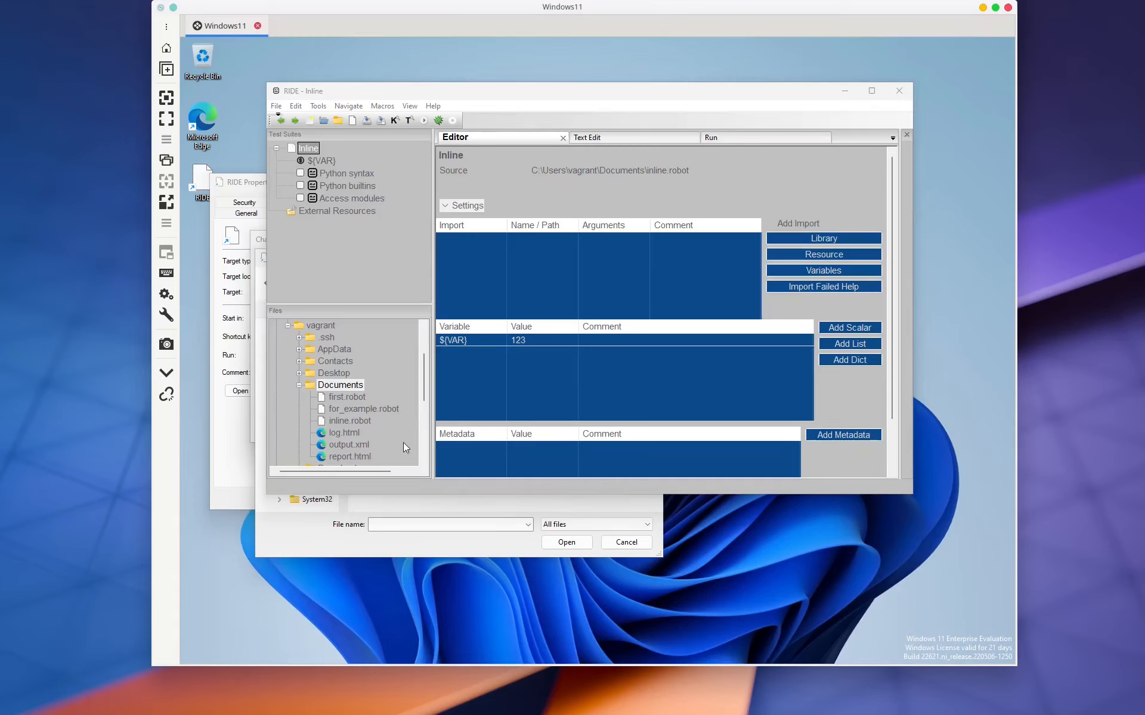
key(ctrl+shift+o)
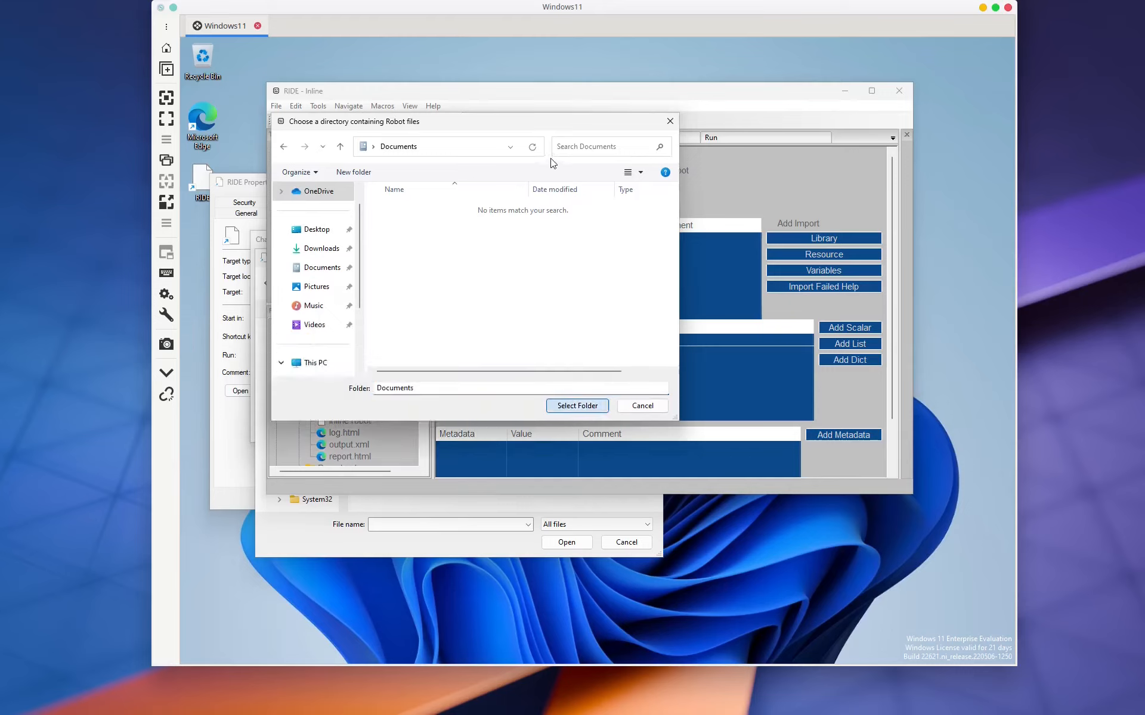
Step: Cancel the directory chooser and start a New Project with Ctrl+N
click(642, 406)
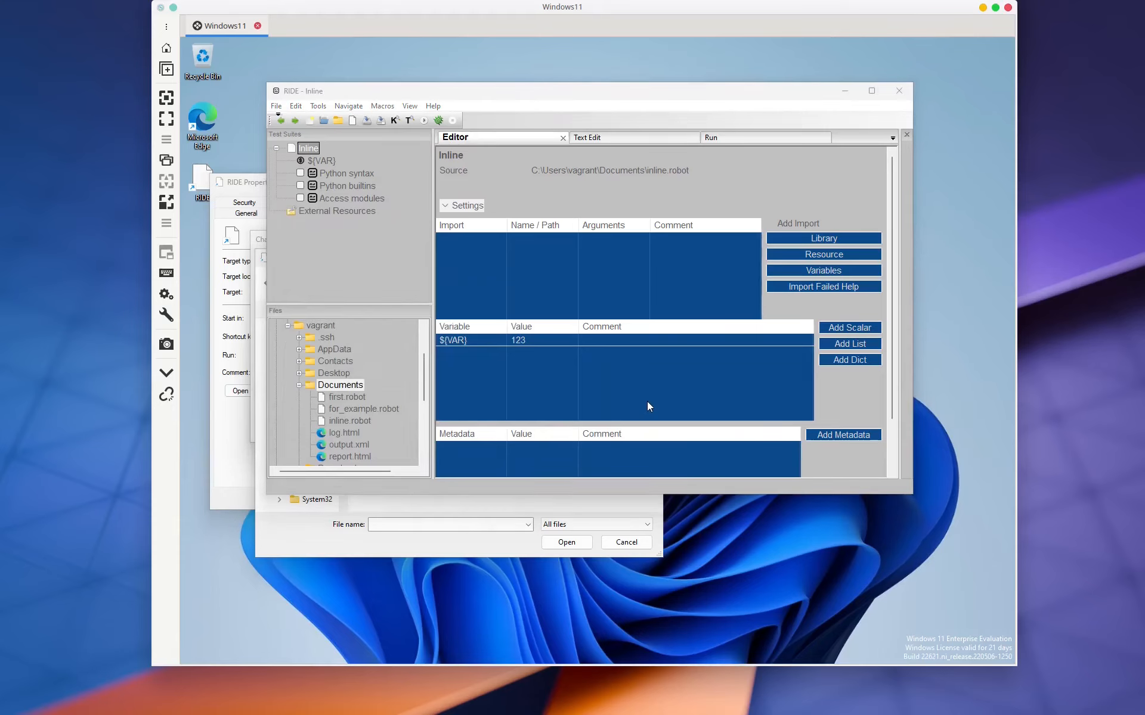
key(ctrl+n)
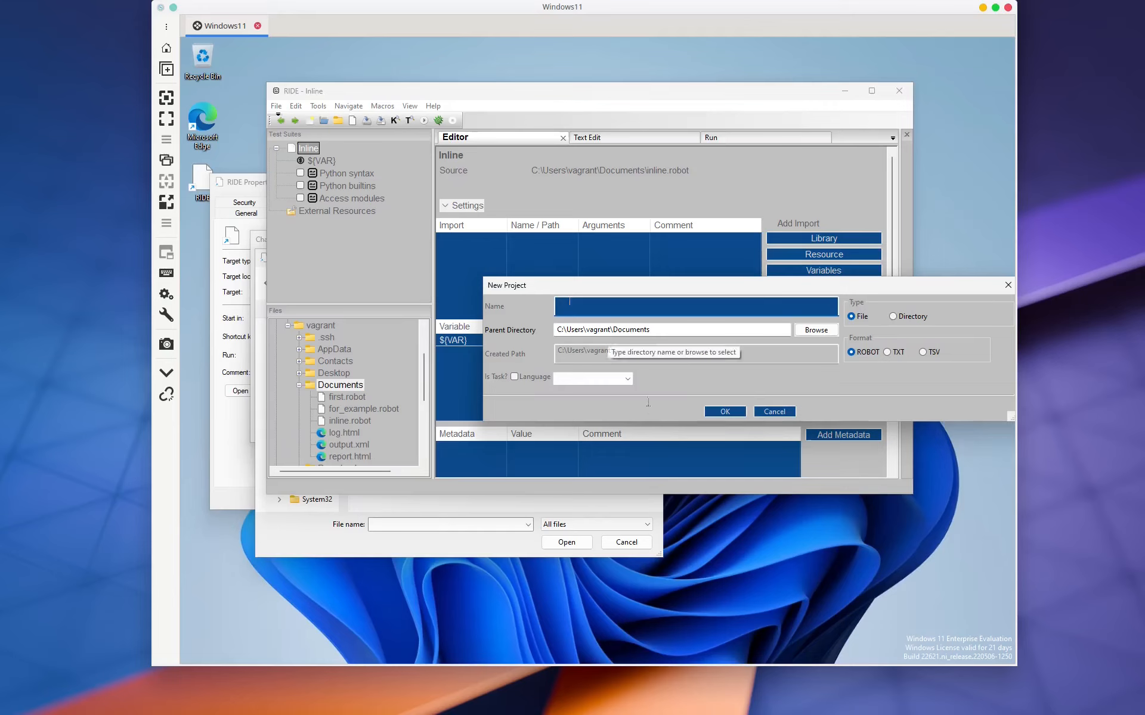
Step: Replace the Parent Directory path with C:\robot_tests, then move to the Name field
click(569, 329)
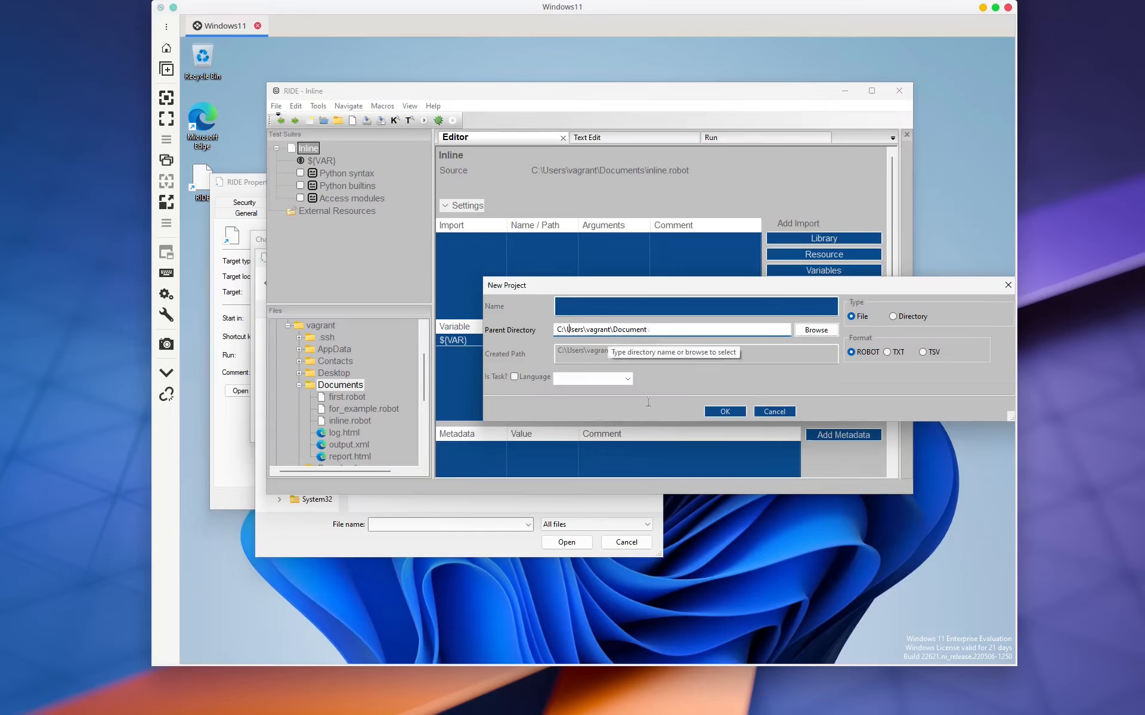
key(BackSpace)
key(BackSpace)
key(BackSpace)
key(BackSpace)
key(BackSpace)
key(BackSpace)
key(BackSpace)
key(BackSpace)
key(BackSpace)
key(BackSpace)
key(BackSpace)
key(BackSpace)
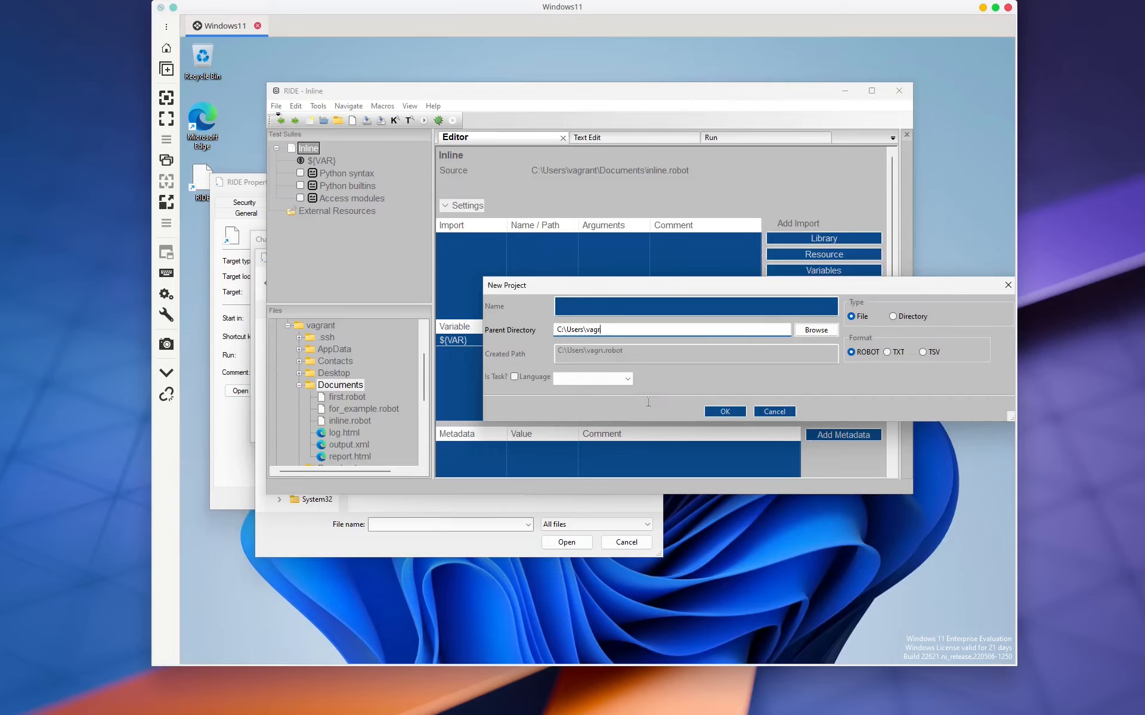
key(BackSpace)
key(BackSpace)
key(BackSpace)
key(BackSpace)
key(BackSpace)
key(BackSpace)
key(BackSpace)
key(BackSpace)
key(BackSpace)
key(BackSpace)
key(BackSpace)
text(\robot_tests)
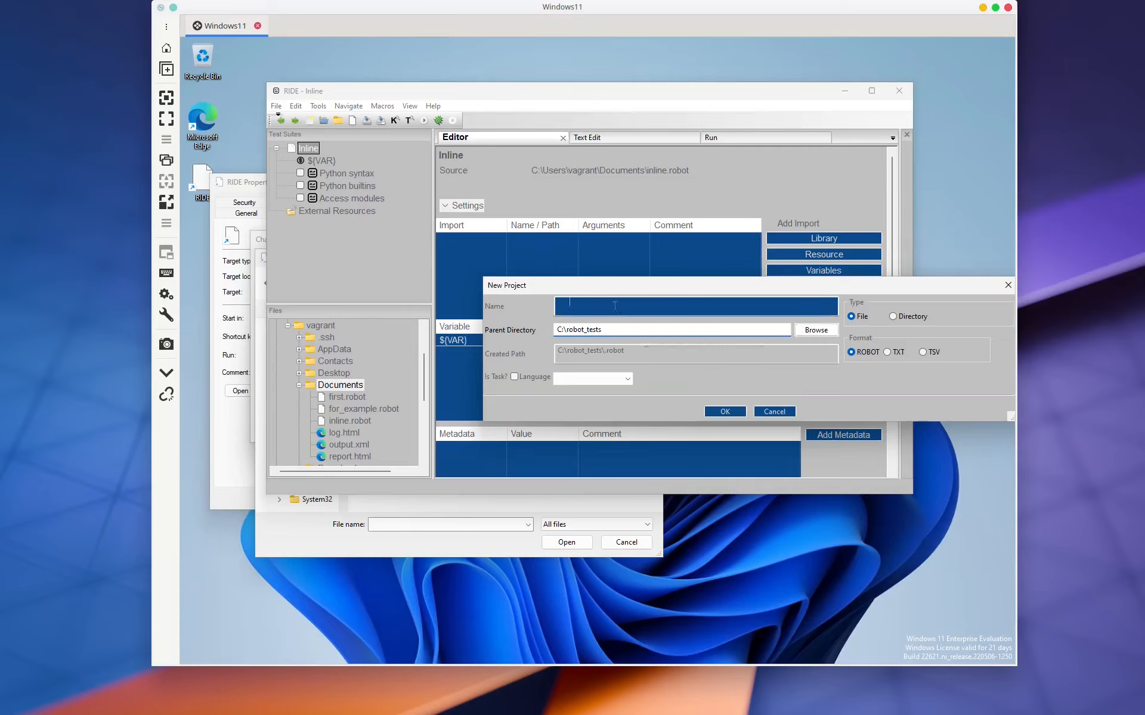
click(614, 306)
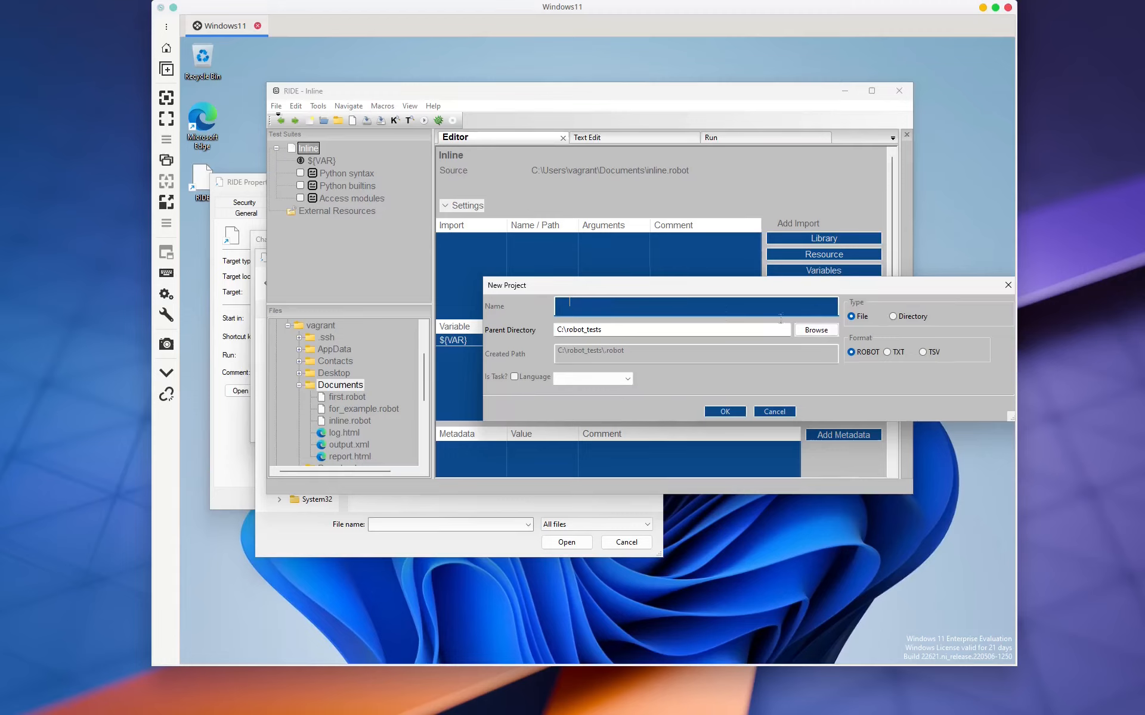
Step: Set type Directory and name basic_examples, then check the created path ends in __init__.robot
click(893, 317)
text(basic_examples)
drag(664, 351, 709, 353)
click(711, 353)
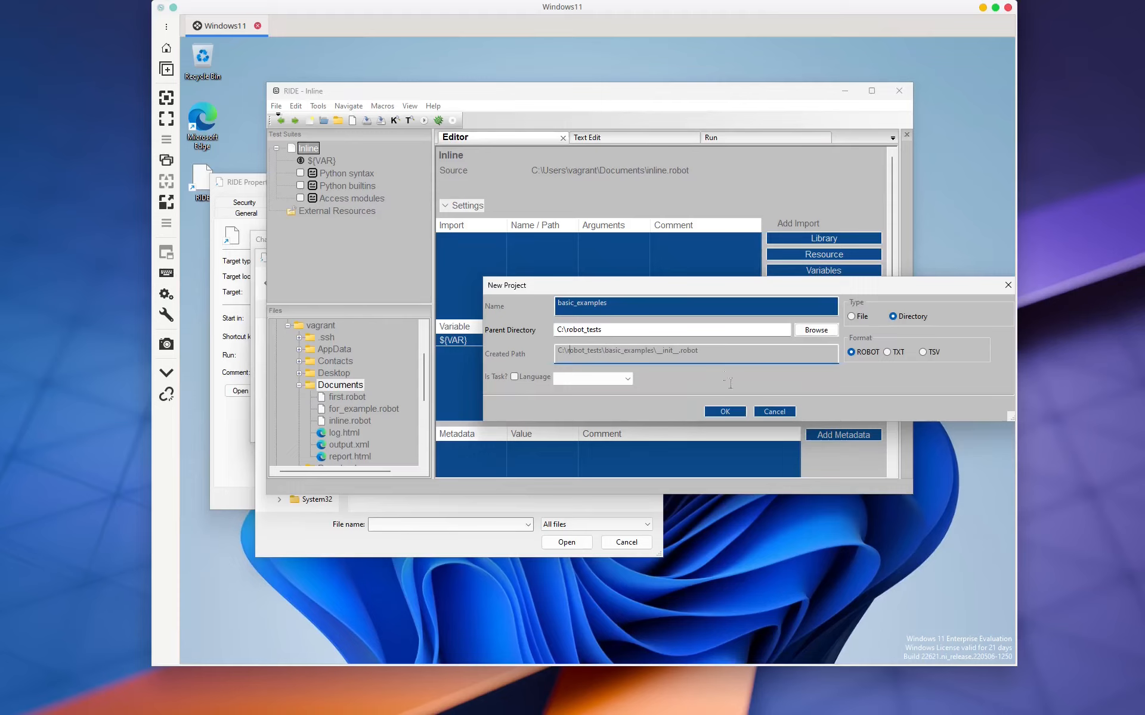
Step: Confirm the basic_examples project with OK, triggering a 'Parent directory must exist' error
click(725, 412)
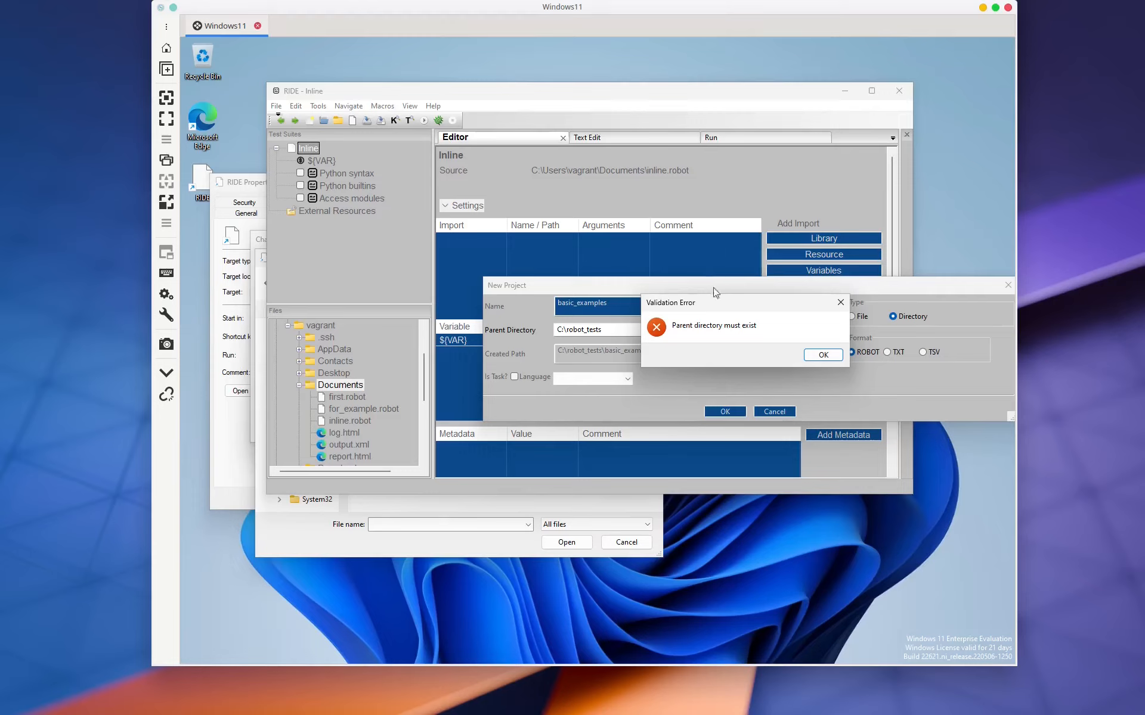
Step: Acknowledge the 'Parent directory must exist' Validation Error with OK
click(820, 368)
click(823, 354)
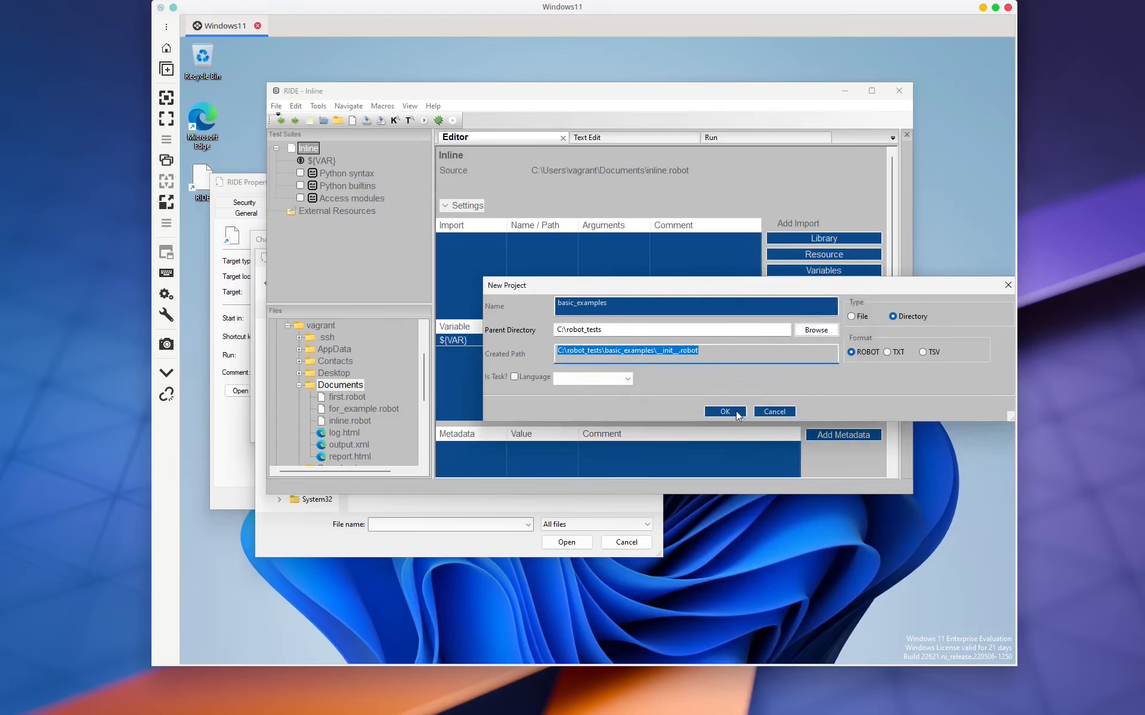
Step: Switch the new project type to File for basic_examples.robot and submit; the 'Parent directory must exist' error appears again
click(763, 330)
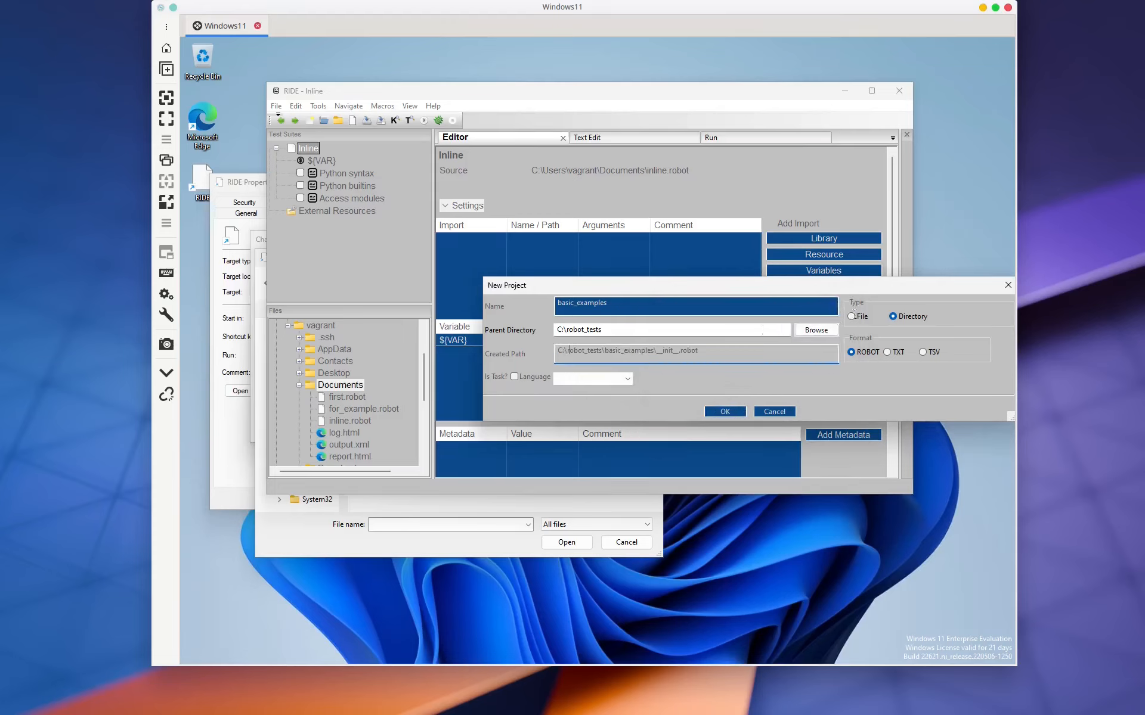
click(851, 318)
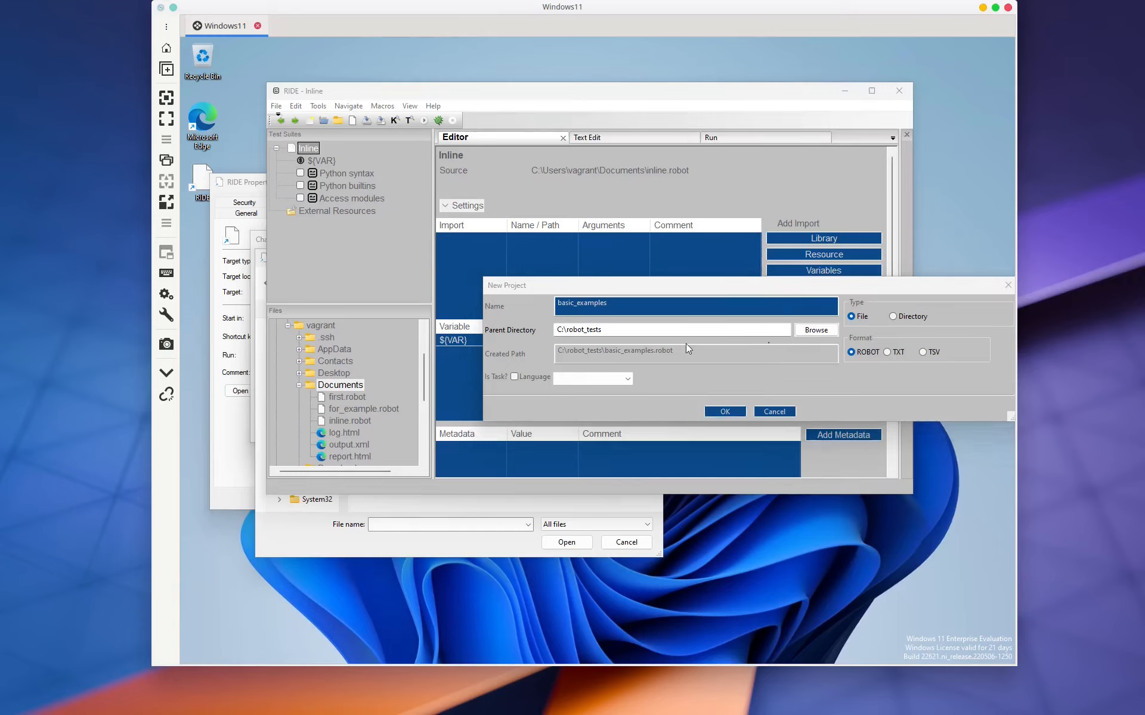
key(Return)
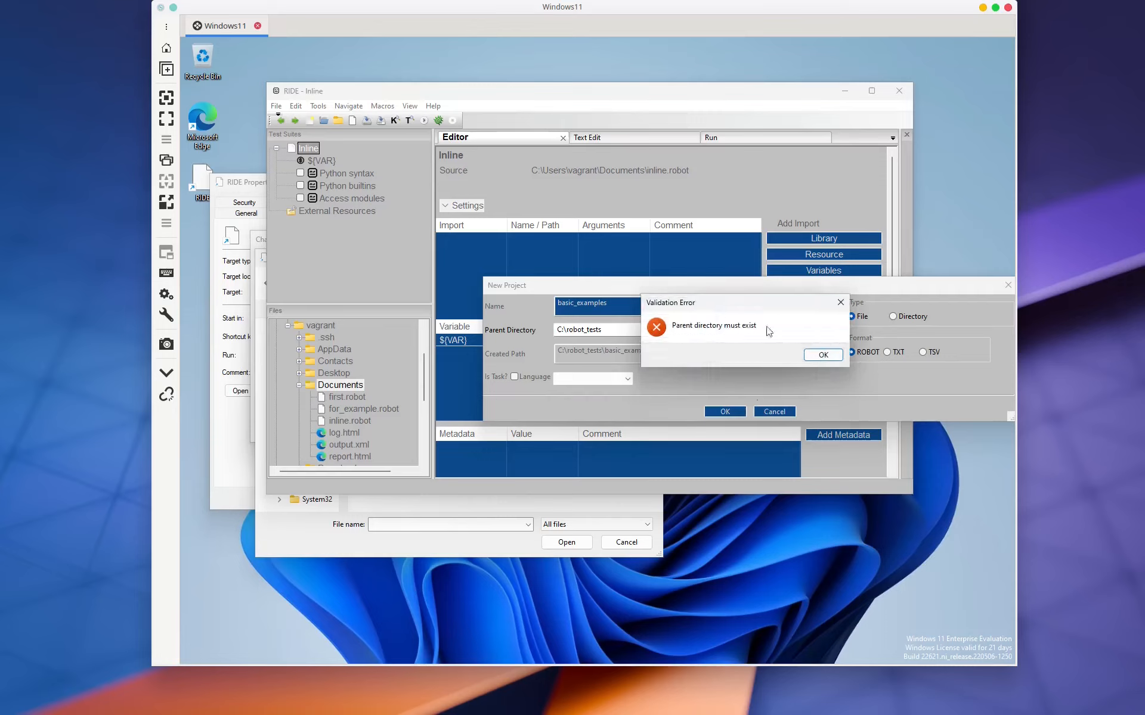
Step: Dismiss the parent directory error, cancel the New Project dialog, and show the File menu commands
click(817, 354)
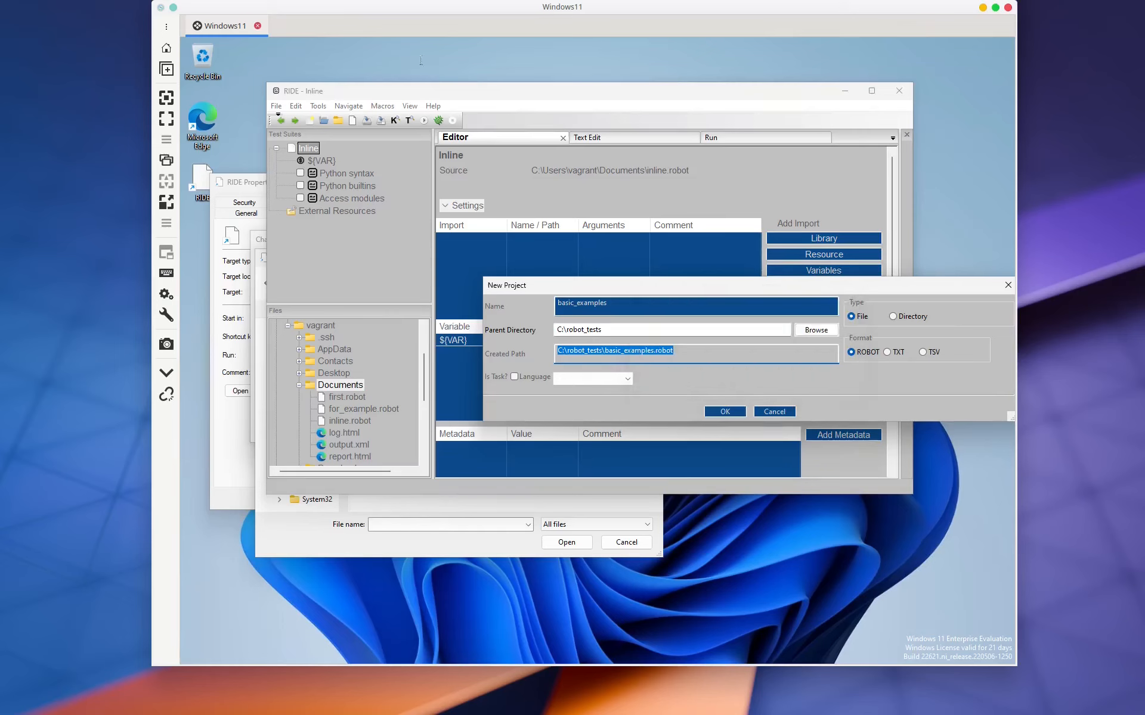
key(Escape)
click(276, 106)
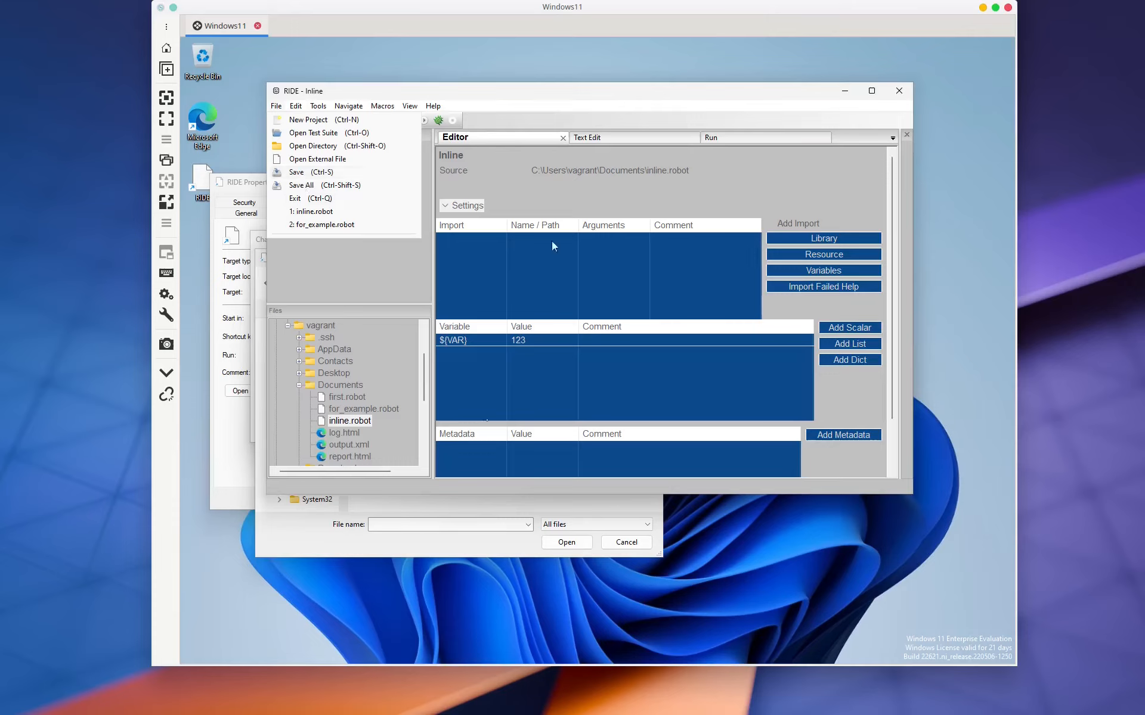
Step: Close the File menu and move the RIDE window aside to reveal the Change Icon dialog
click(291, 516)
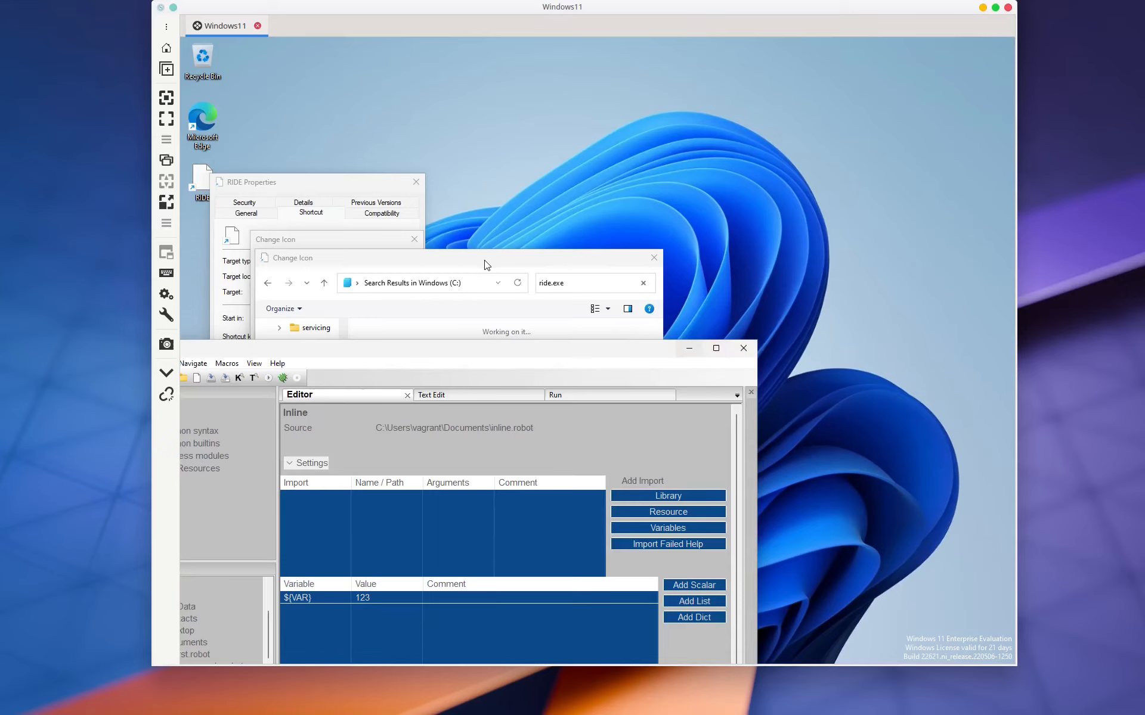
Step: Bring the Change Icon search for ride.exe forward and select its search text
click(517, 321)
click(449, 419)
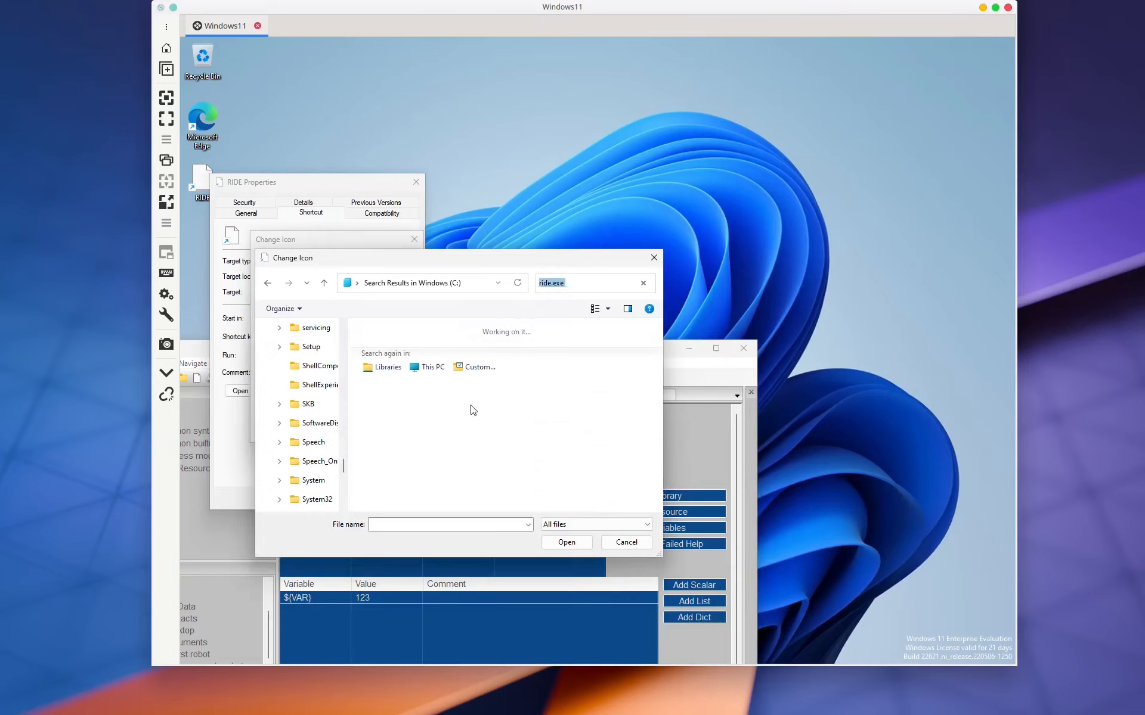
click(589, 283)
Step: Open File Explorer from the taskbar, then open the Windows search panel
mouse_move(457, 665)
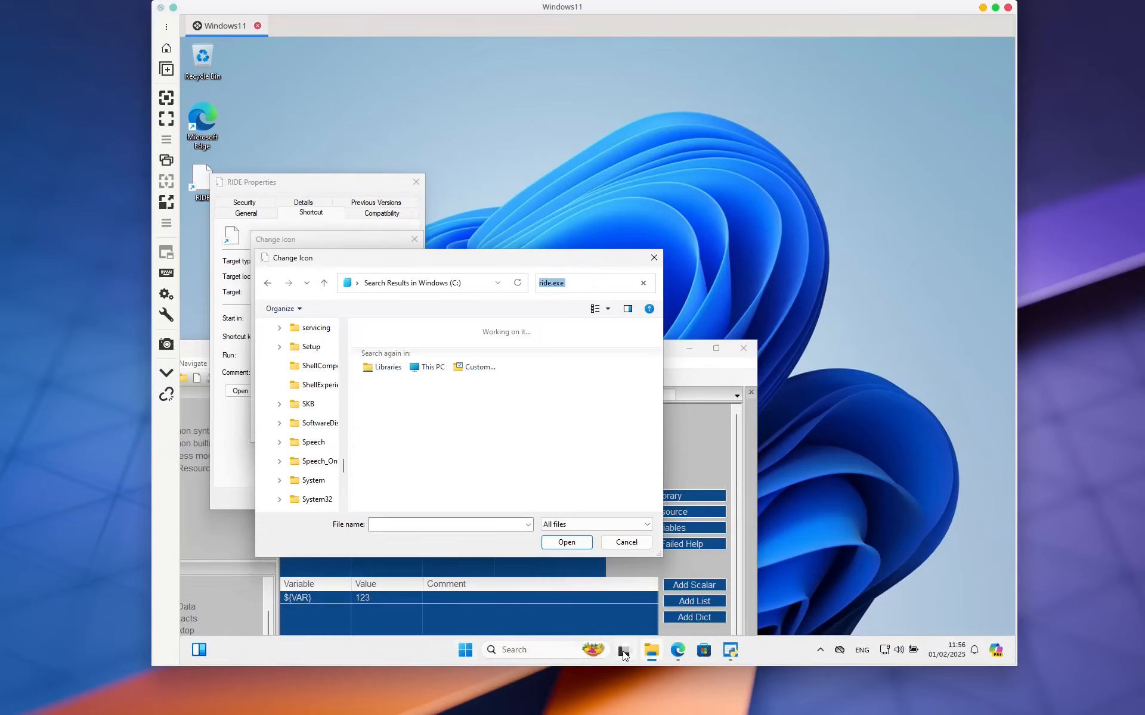
click(652, 651)
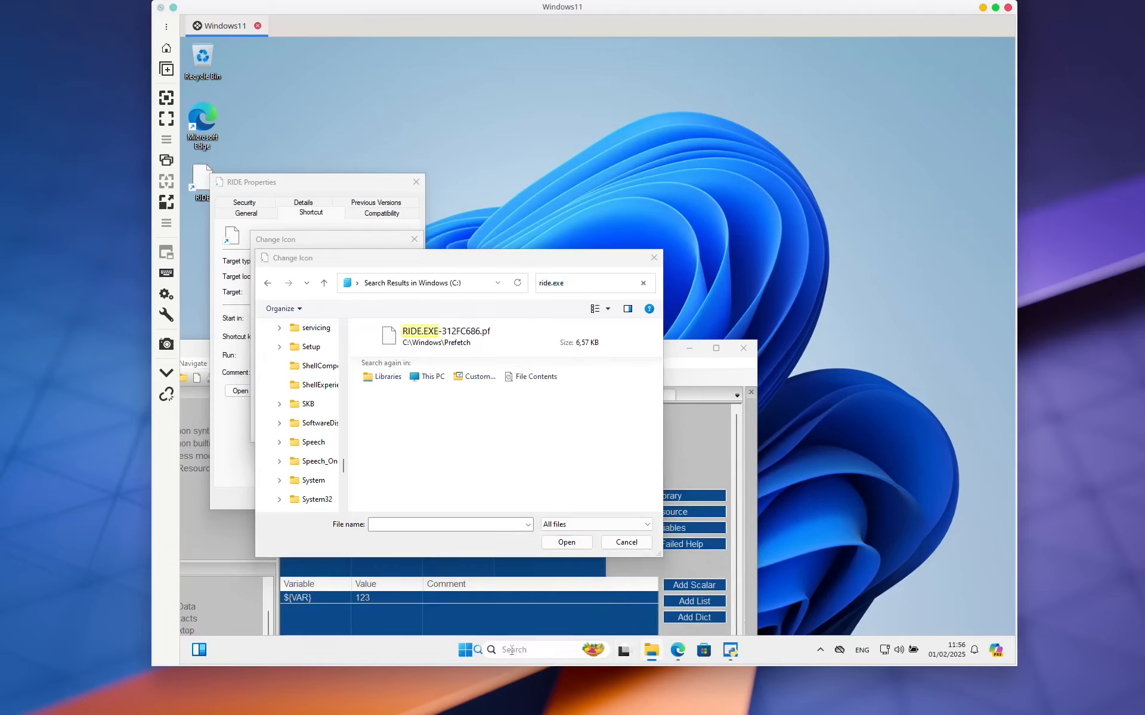
click(511, 649)
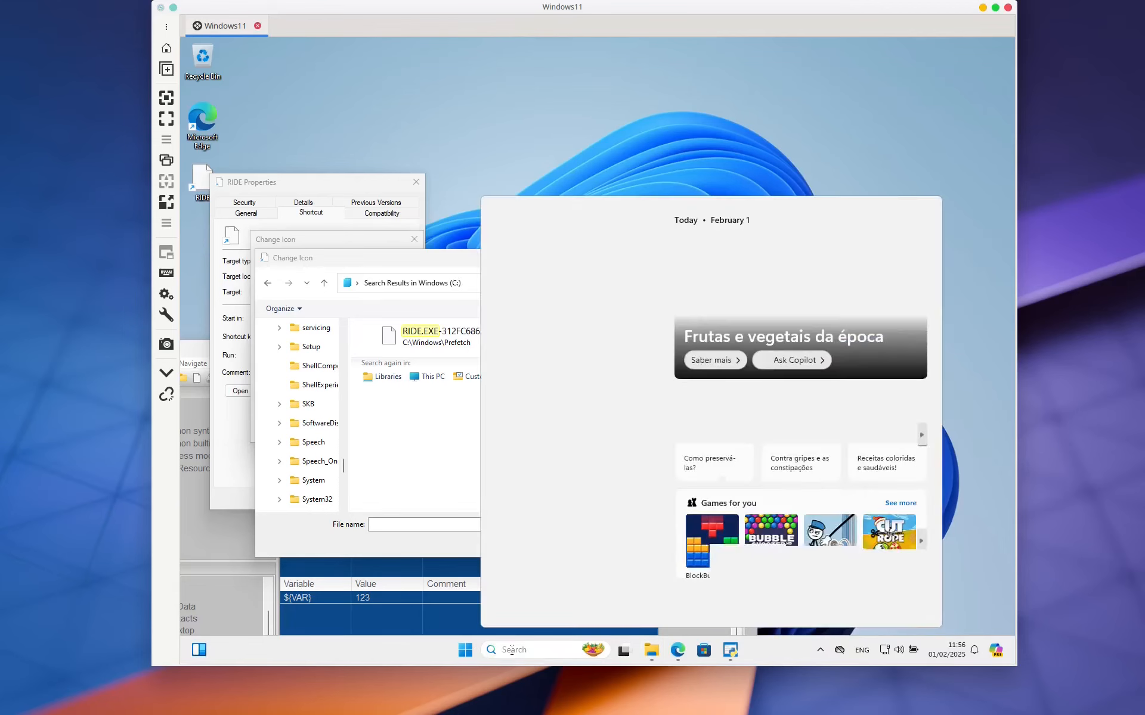